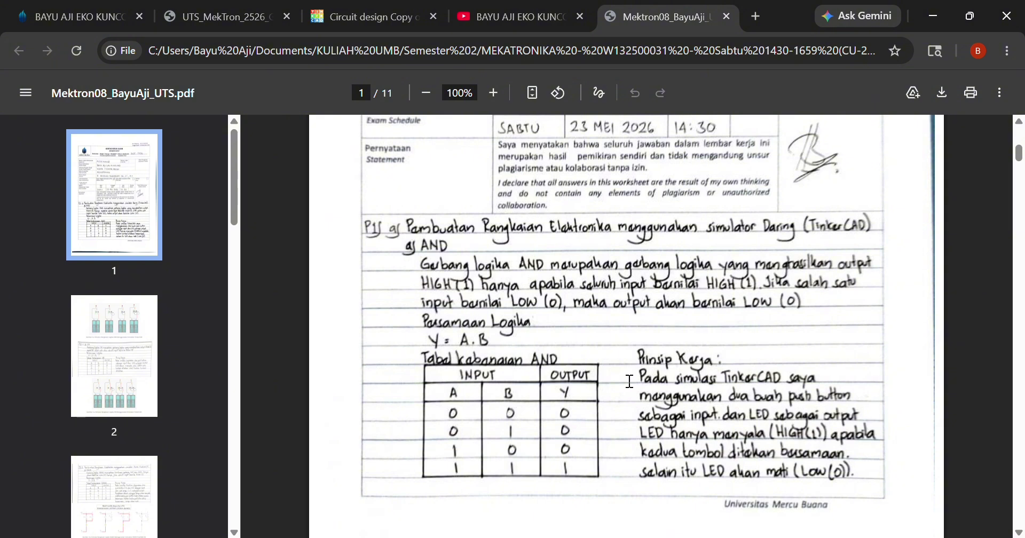
Step: Switch to the circuit design in Tinkercad and restart the simulation of the AND circuit
click(332, 20)
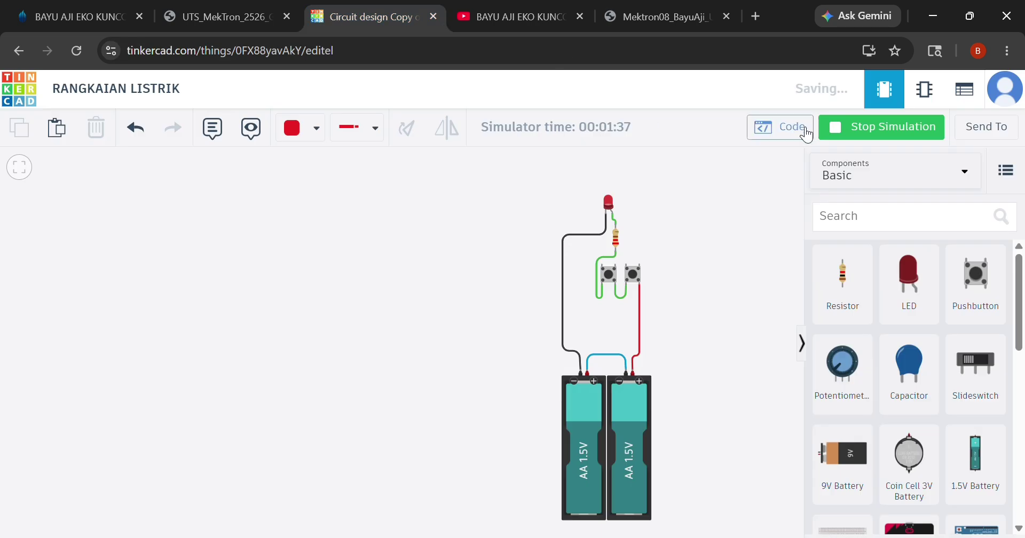
click(841, 136)
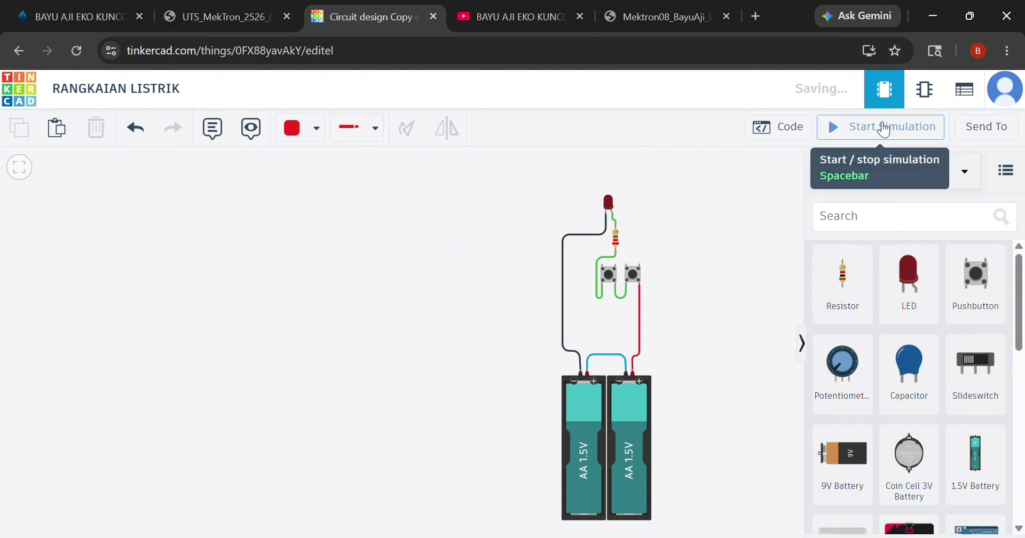
click(884, 128)
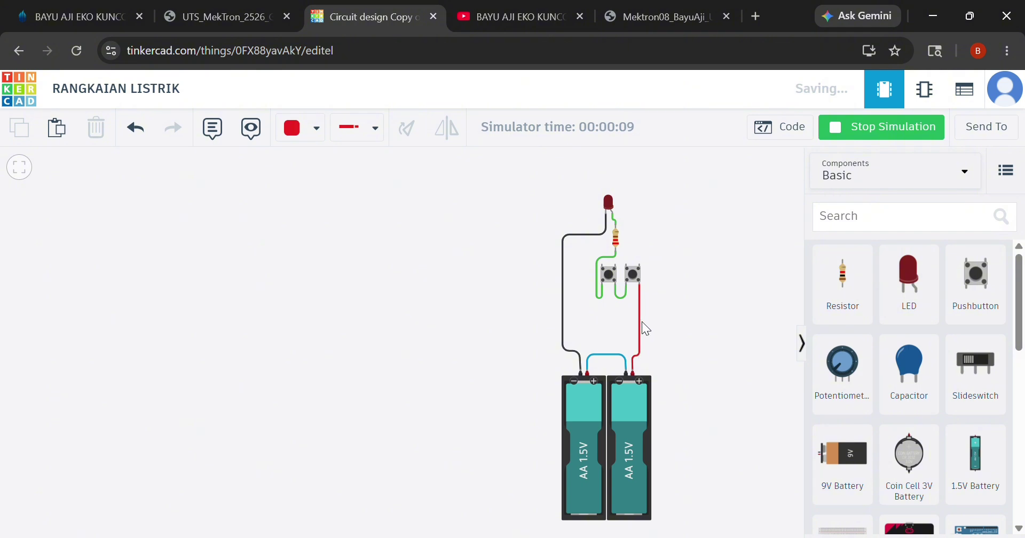
Step: Inspect the resistor and the LED of the simulated AND circuit, then clear the selection
click(617, 238)
click(702, 267)
click(610, 203)
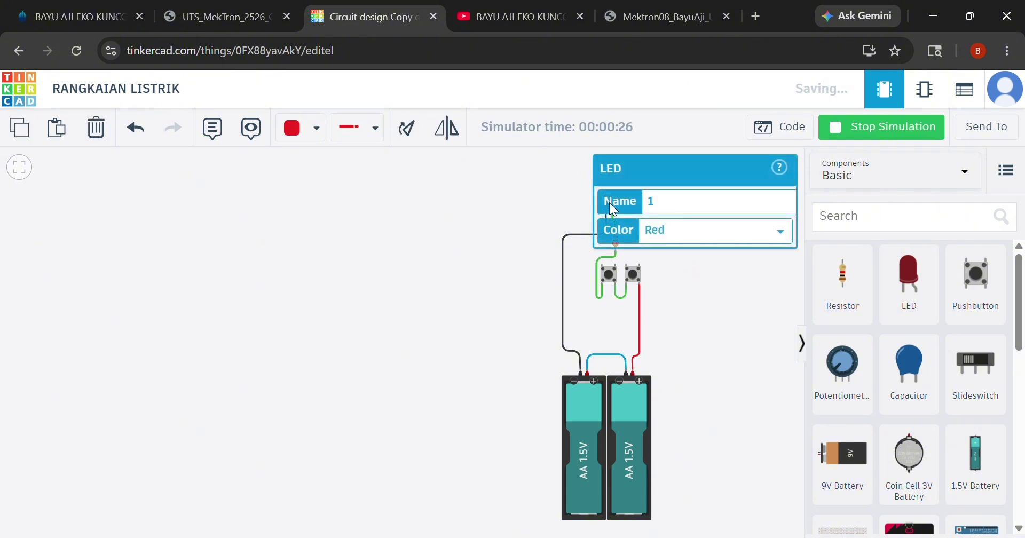
click(736, 296)
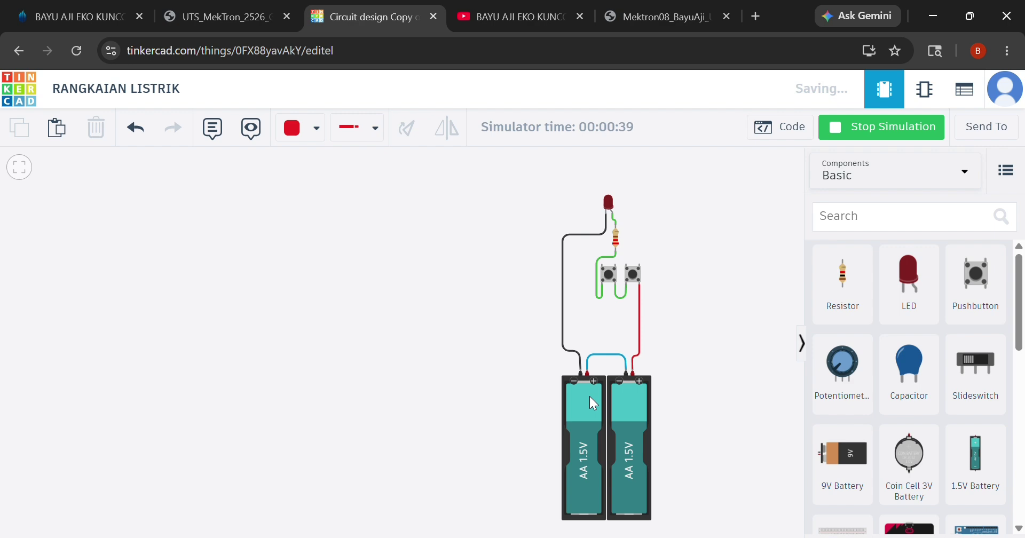
Step: Check the AND gate's truth table and working principle in the exam PDF, then return to the Tinkercad circuit
key(alt+Tab)
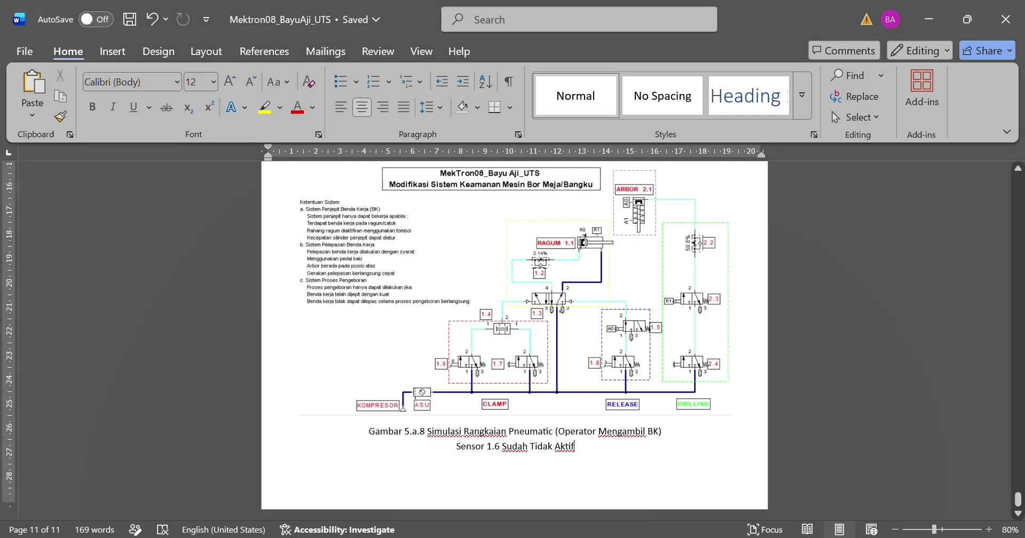
key(alt+Tab)
click(647, 18)
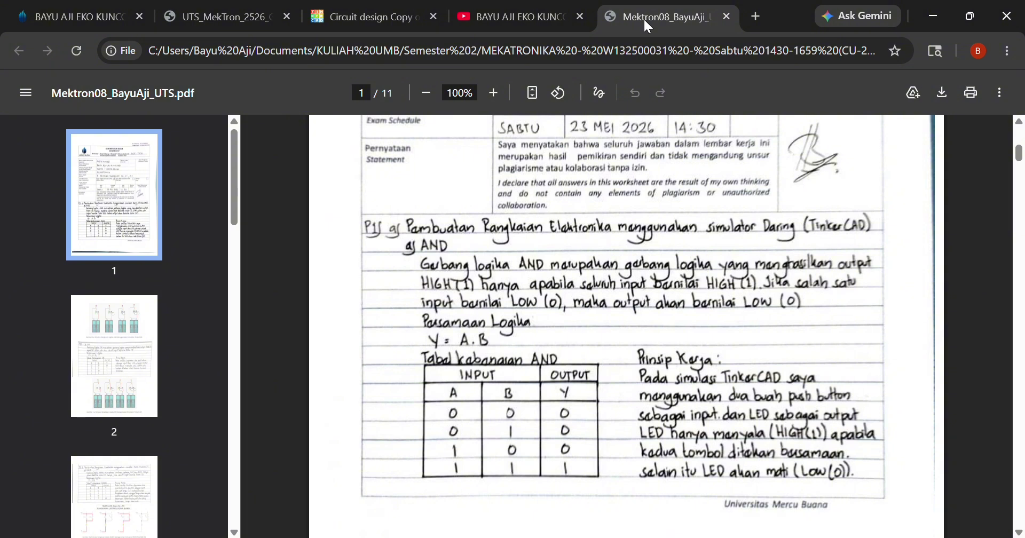
click(368, 17)
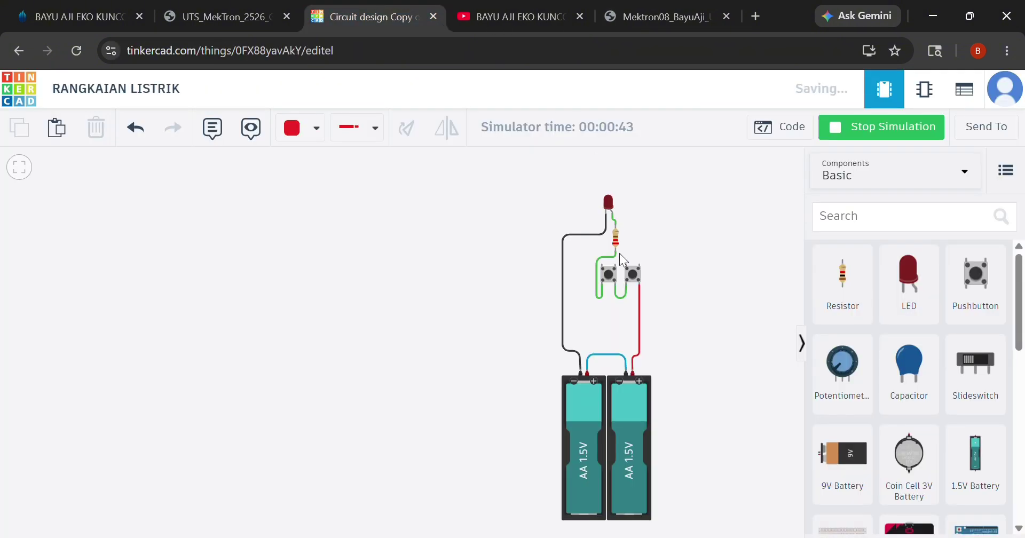
Step: Operate the AND circuit's two pushbuttons in the running simulation and compare the LED's response with the AND truth table in the PDF
click(601, 279)
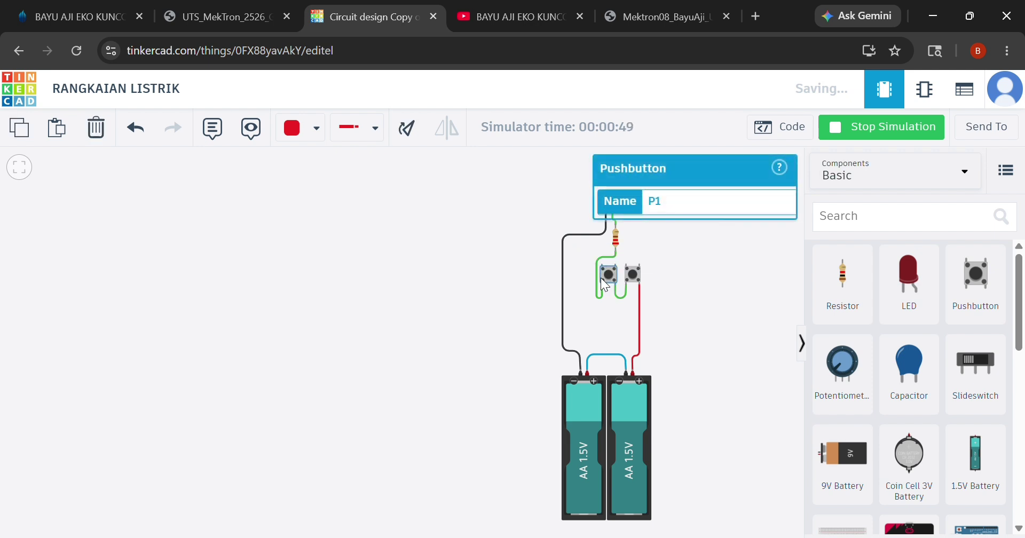
click(627, 281)
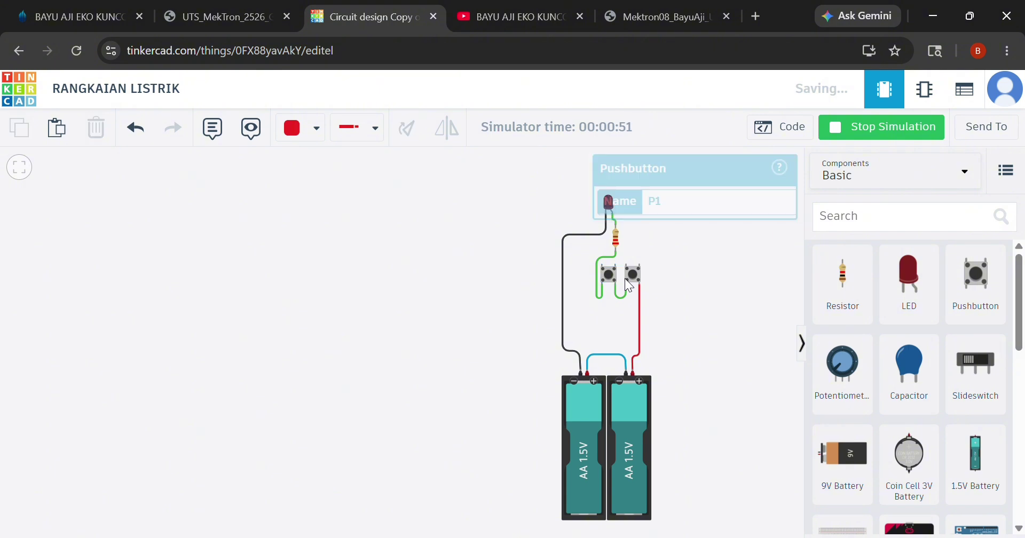
click(629, 278)
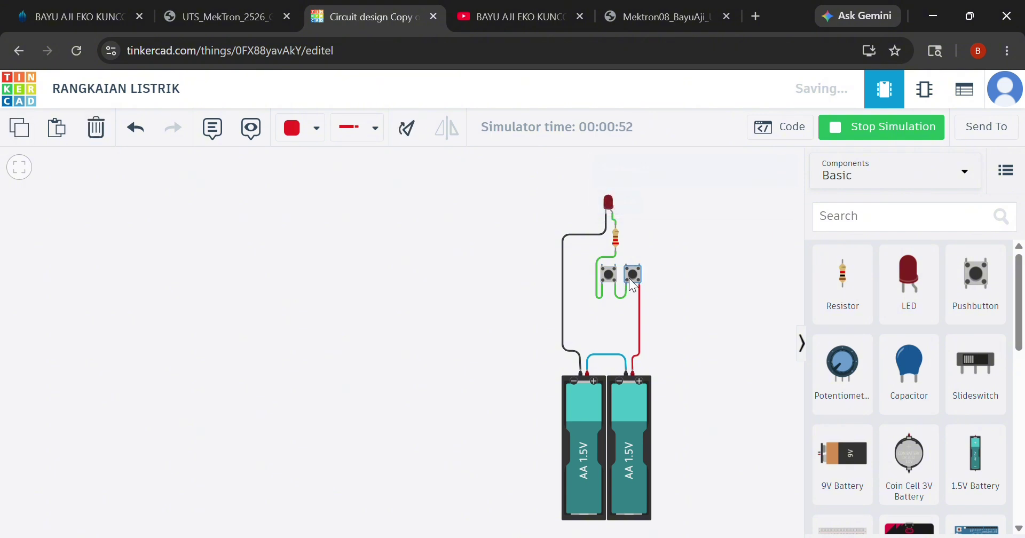
click(670, 279)
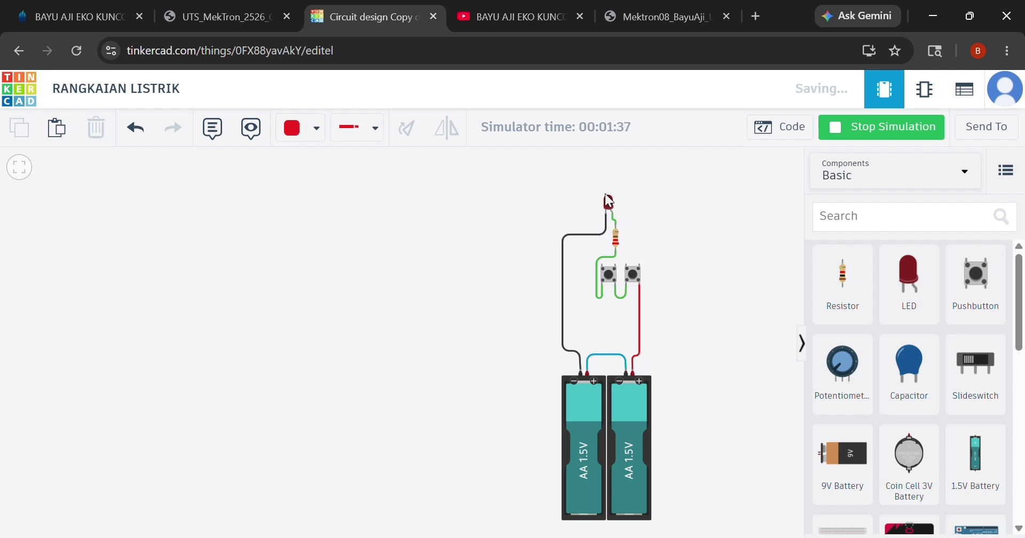
click(632, 279)
mouse_move(660, 16)
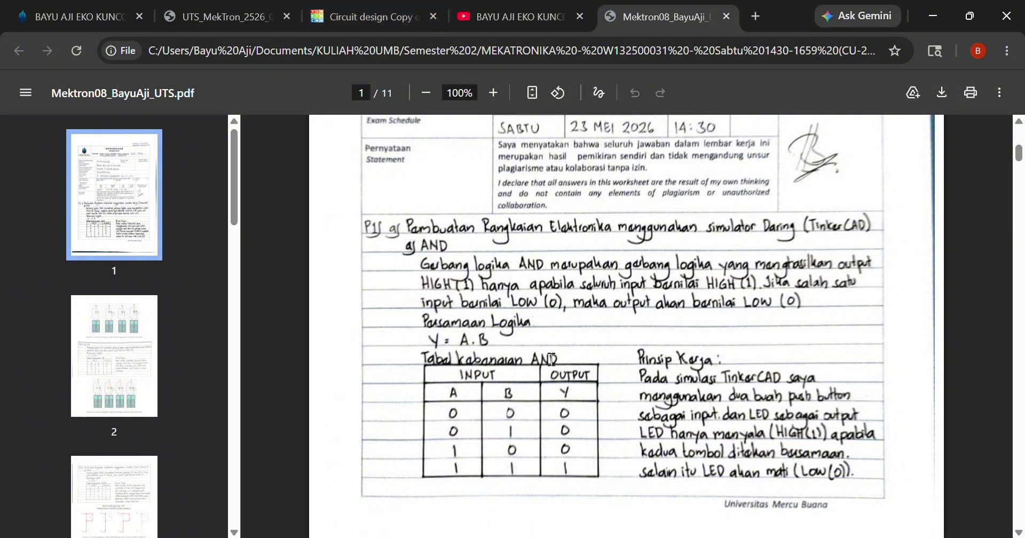
mouse_move(374, 21)
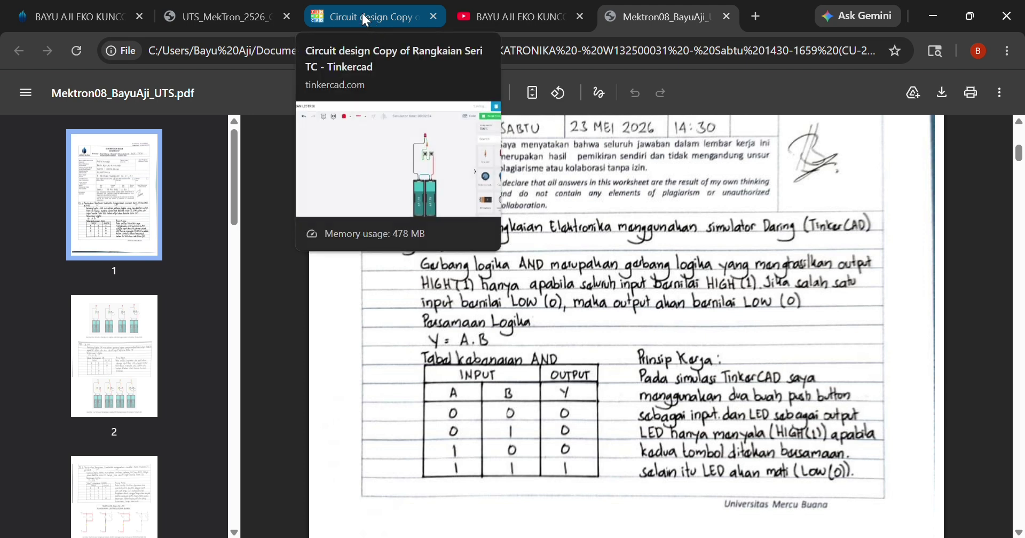
click(362, 13)
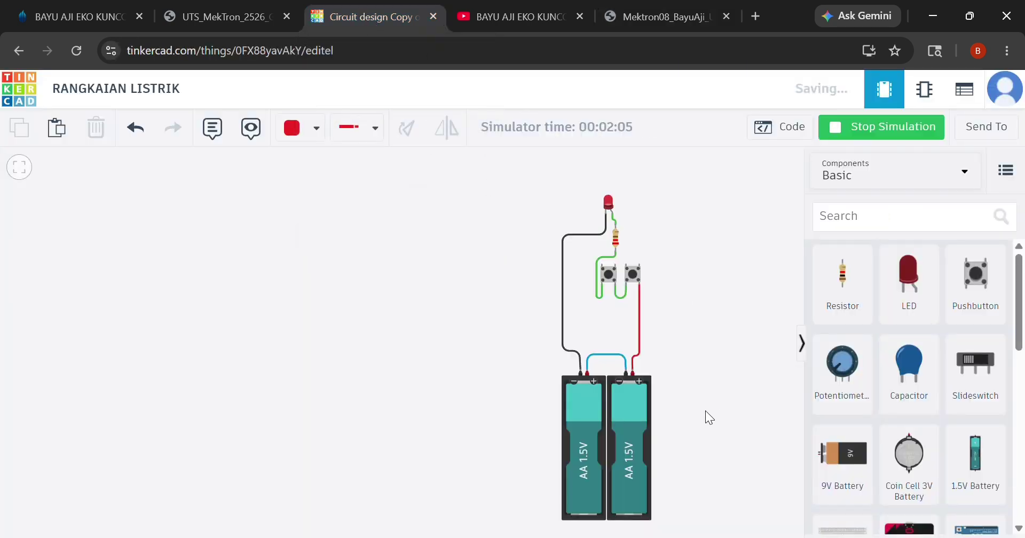
Step: Show the OR circuit in Tinkercad, then review the OR gate's explanation and truth table on page 2 of the exam PDF
drag(711, 394, 60, 377)
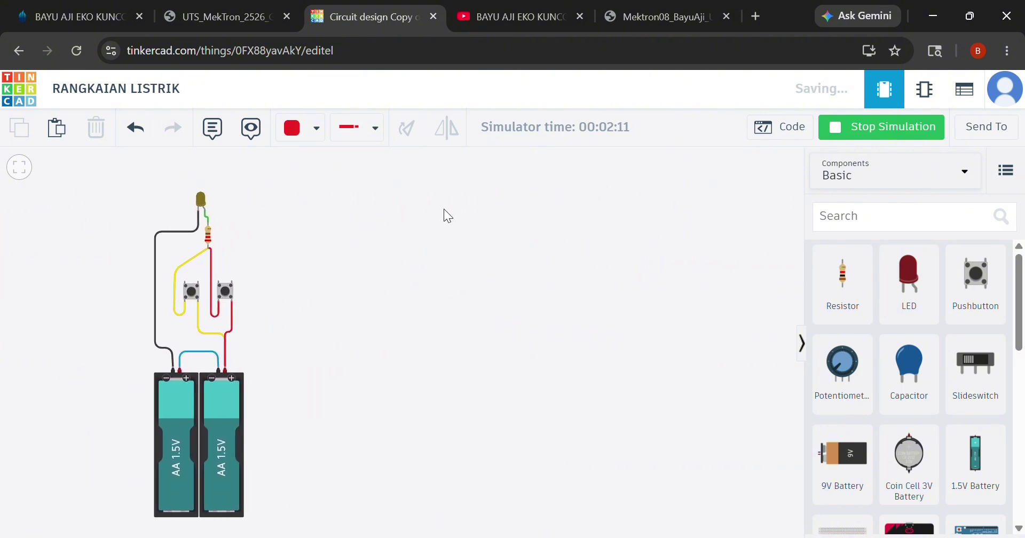
mouse_move(684, 438)
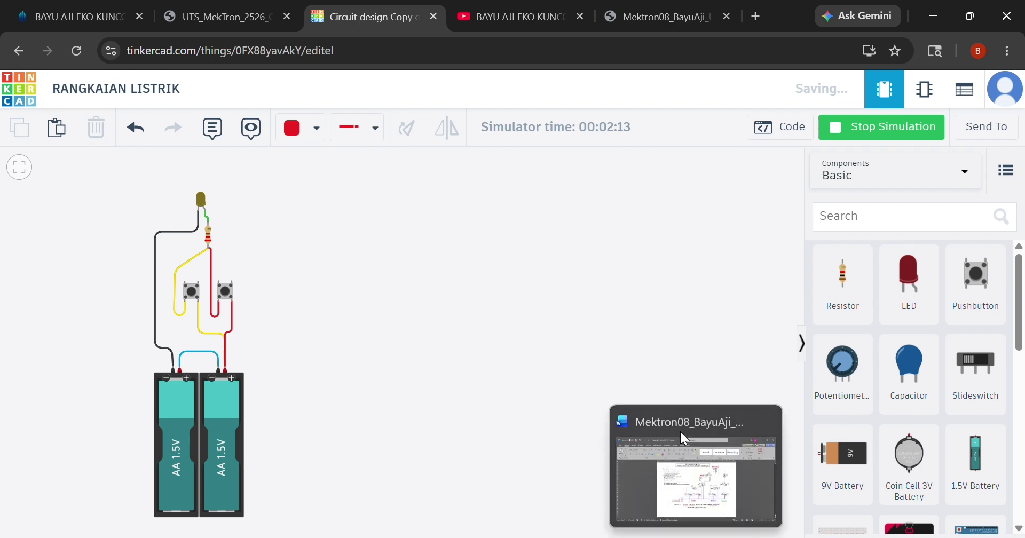
click(653, 19)
scroll(606, 372, down, 6)
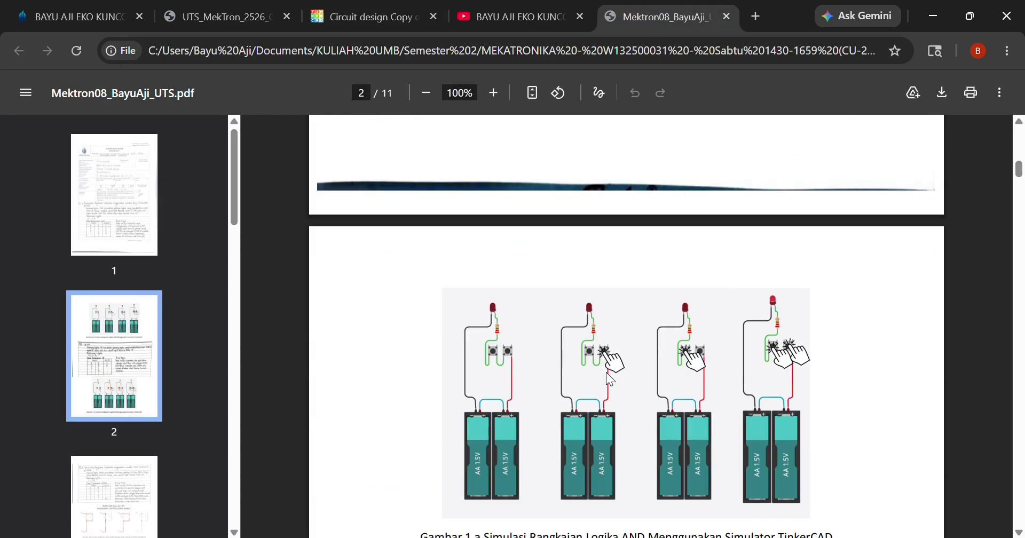
scroll(606, 373, down, 7)
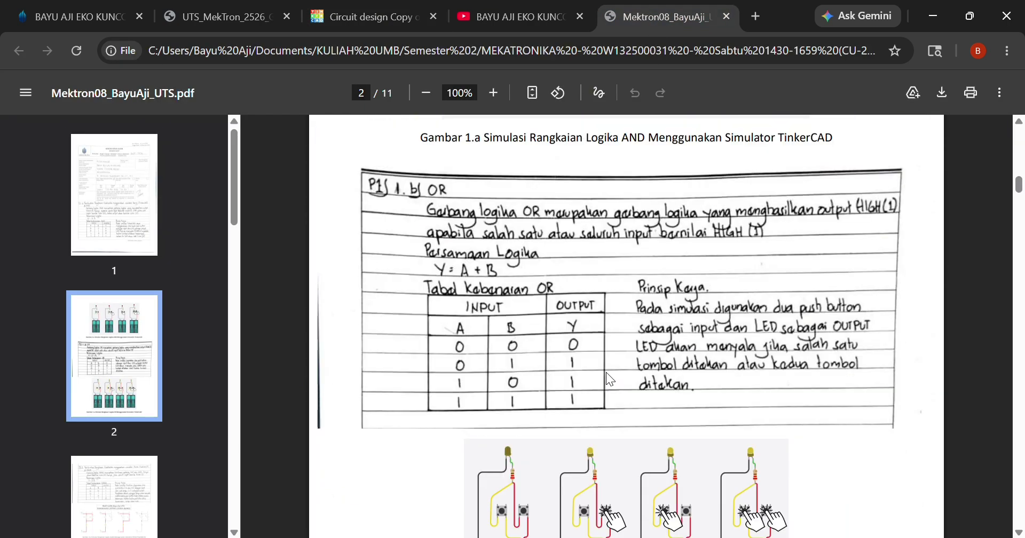
scroll(607, 372, down, 1)
scroll(605, 371, up, 1)
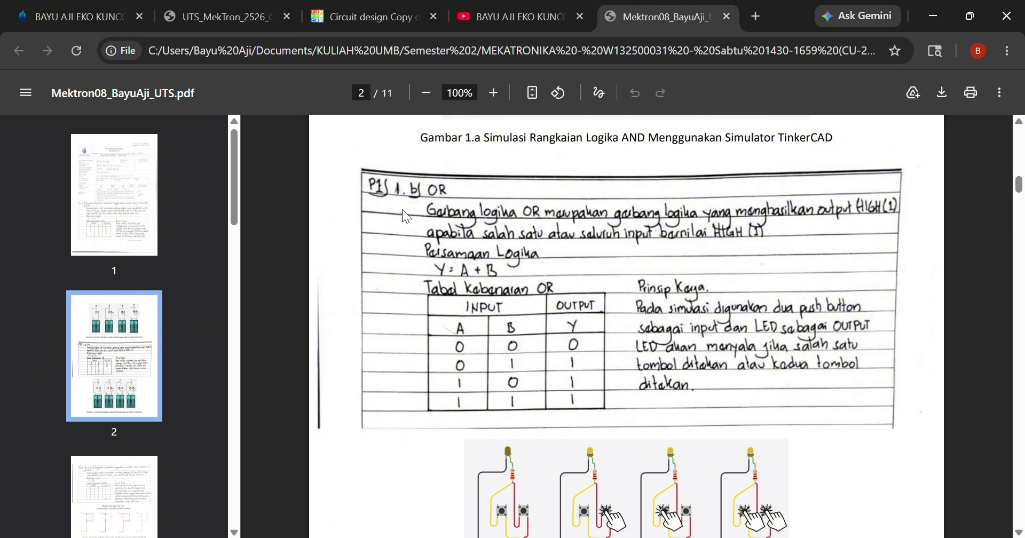
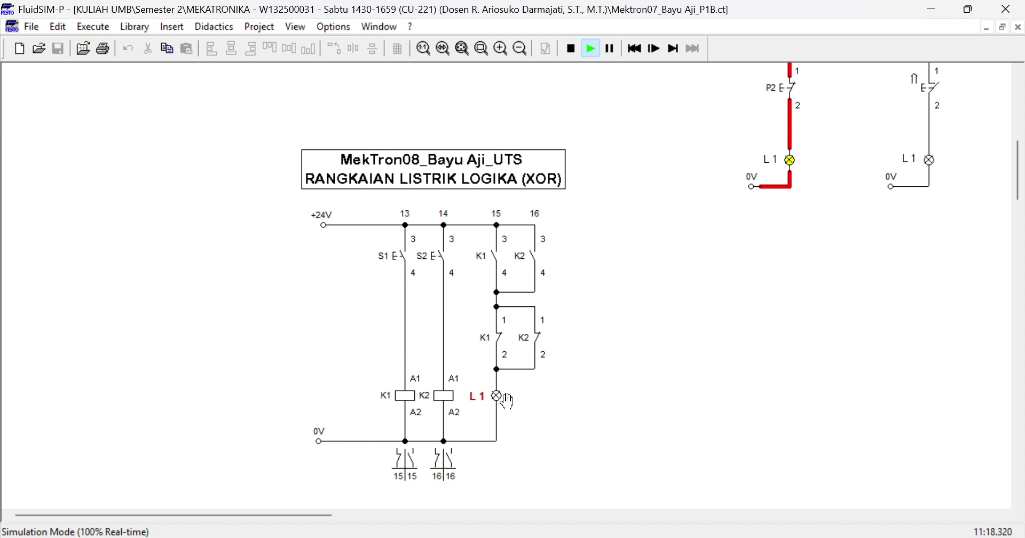
Step: Actuate only pushbutton S1 in the FluidSIM XOR circuit and compare lamp L1's response with the XOR truth table in the PDF
click(557, 537)
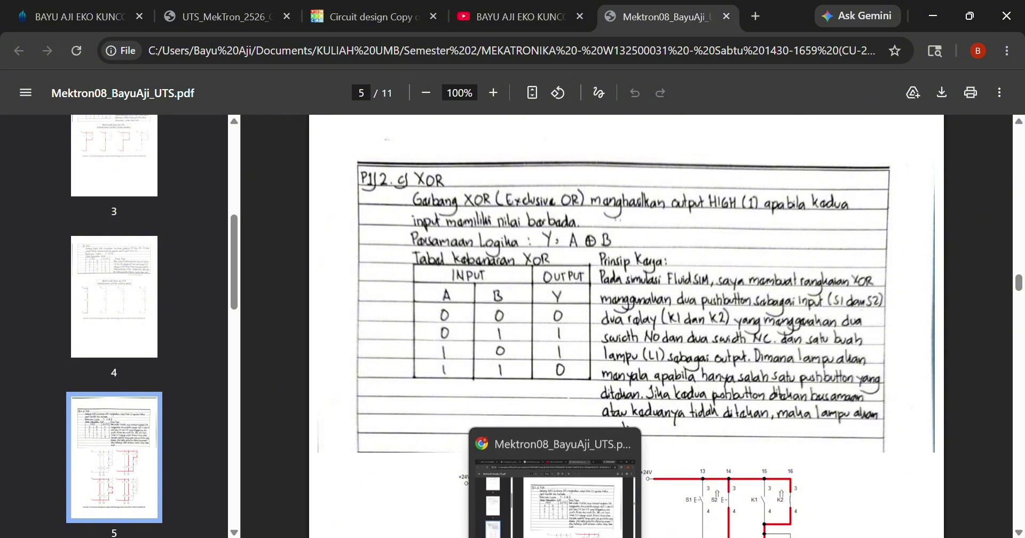
click(556, 537)
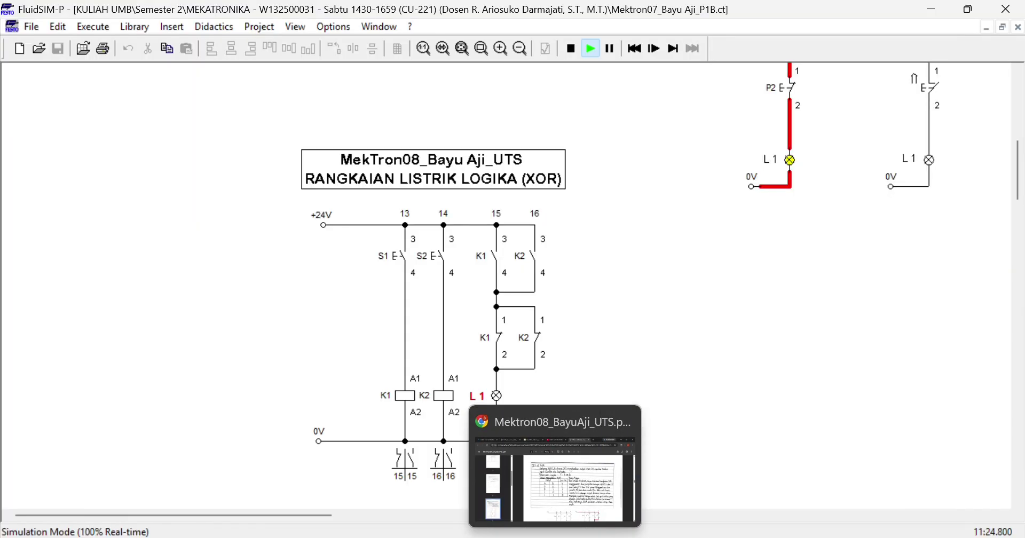
click(410, 244)
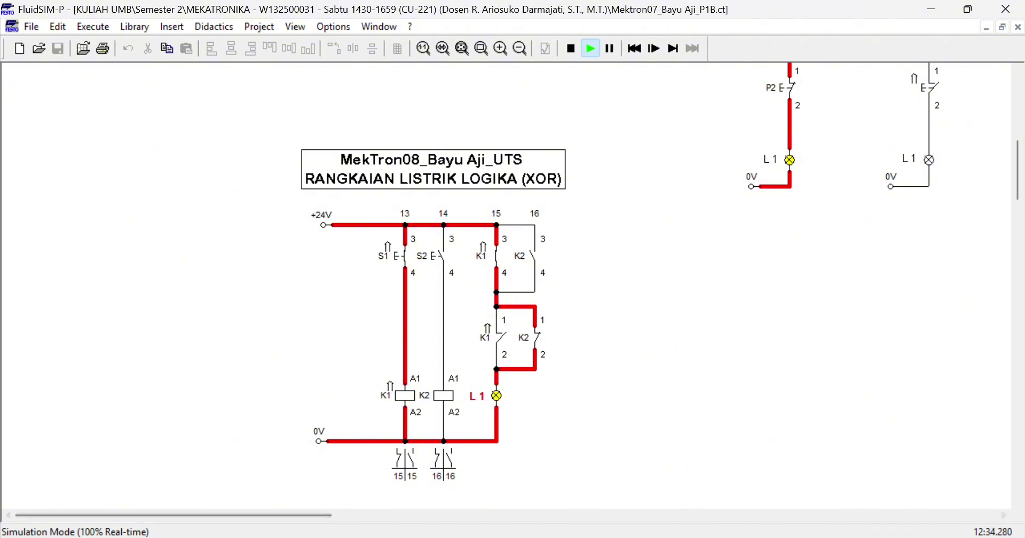
mouse_move(560, 520)
click(545, 504)
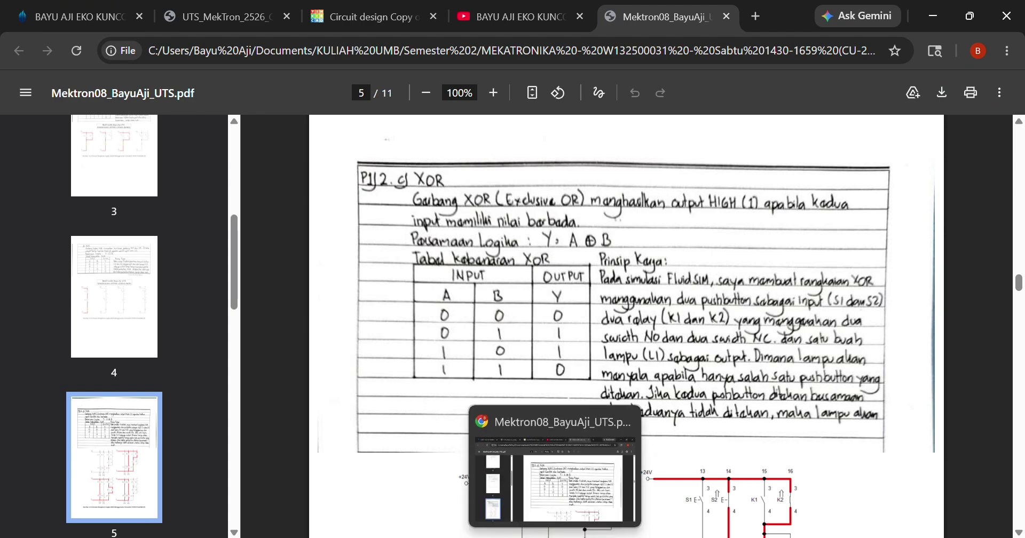
click(555, 534)
key(alt+Tab)
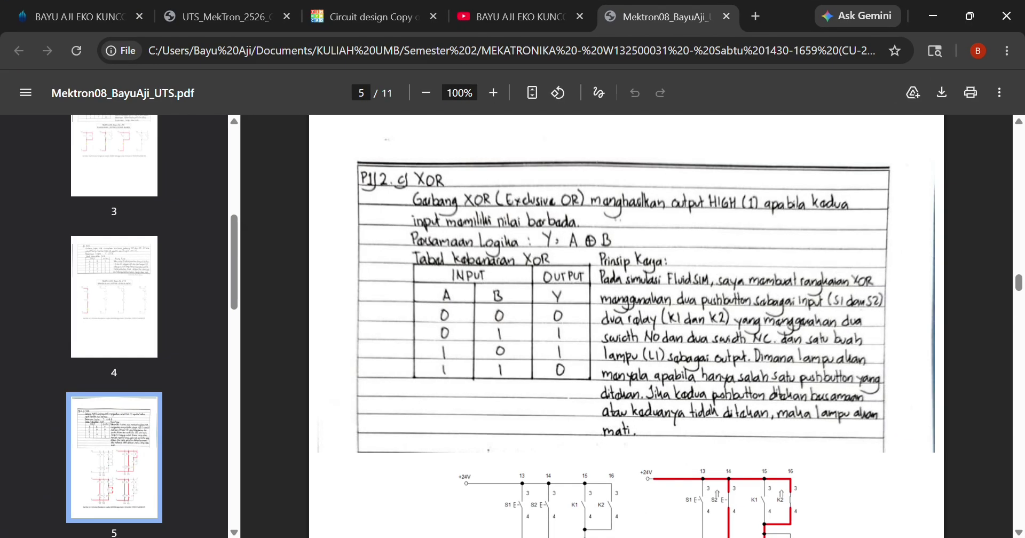
key(alt+Tab)
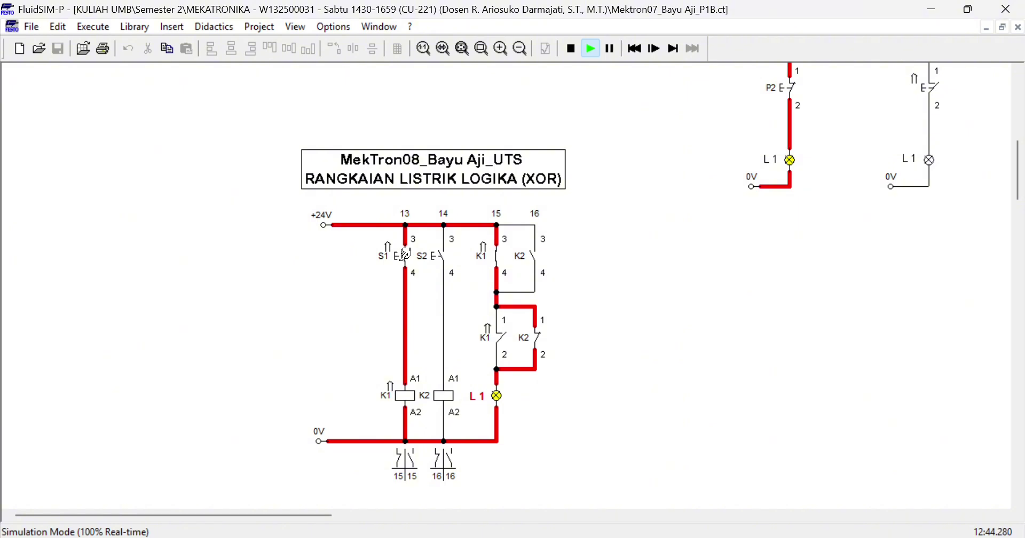
Step: Release S1 in the XOR circuit, then actuate only pushbutton S2 and release it again
click(444, 251)
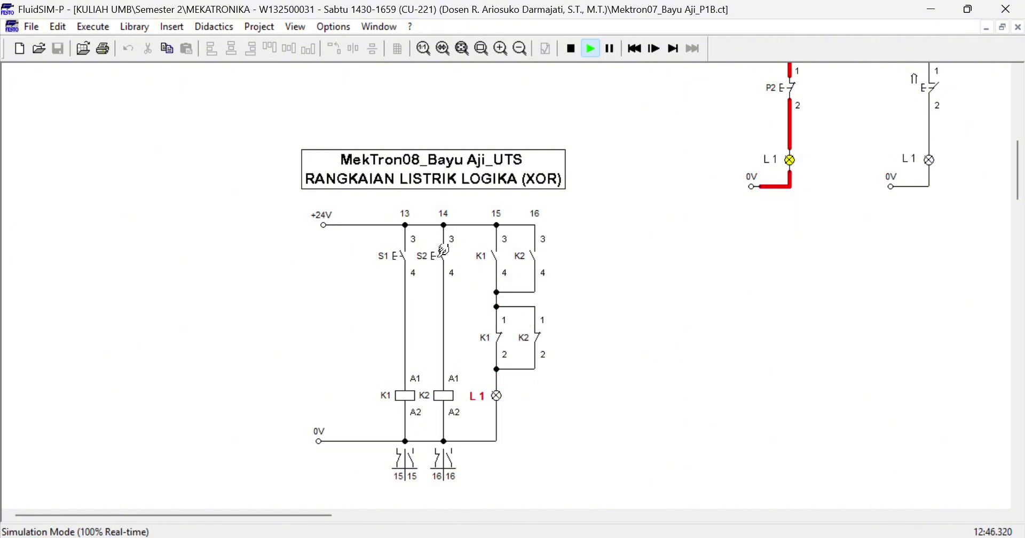
click(444, 251)
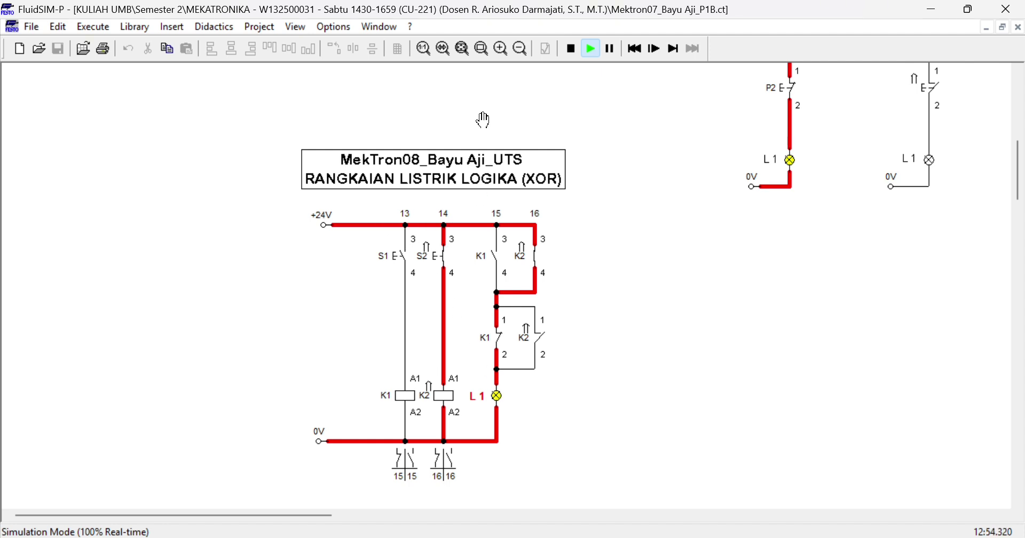
click(446, 246)
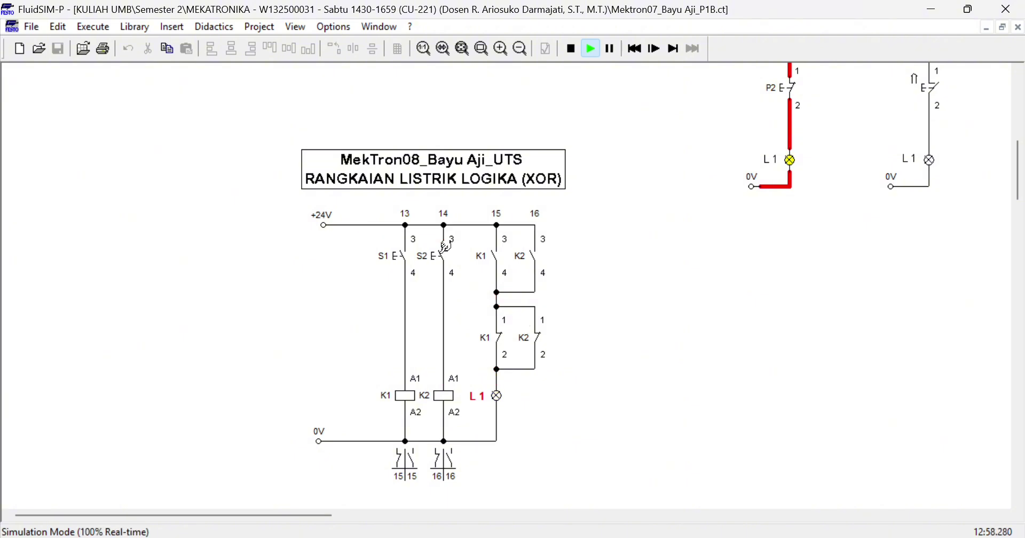
Step: Actuate S1 and S2 together in the XOR circuit and compare lamp L1's response with the XOR truth table in the PDF
click(412, 244)
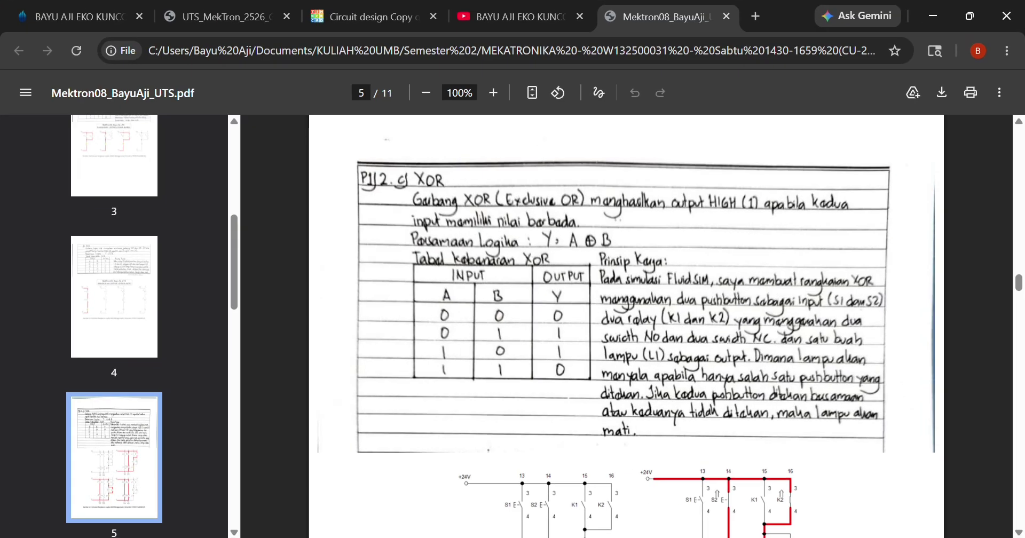
key(alt+Tab)
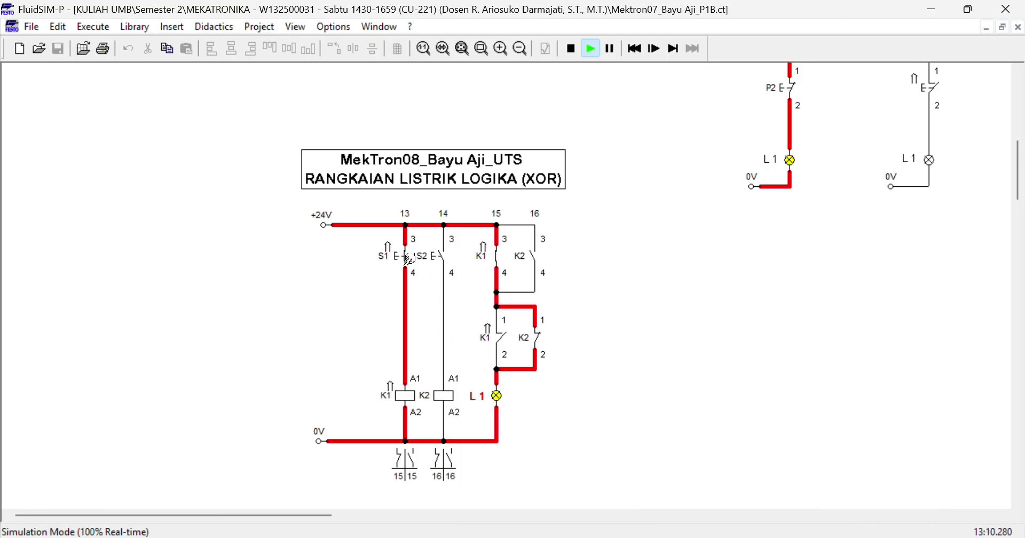
click(447, 250)
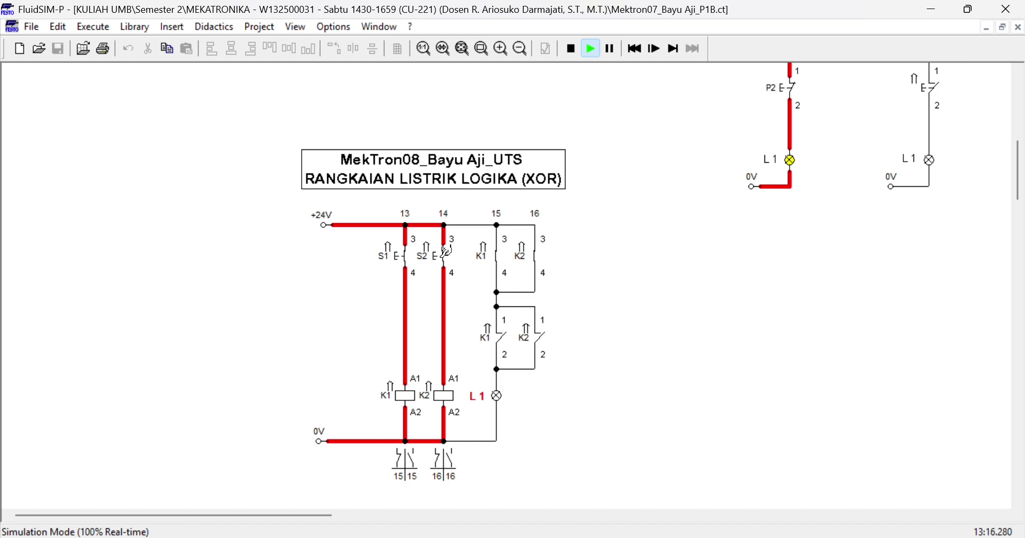
click(554, 537)
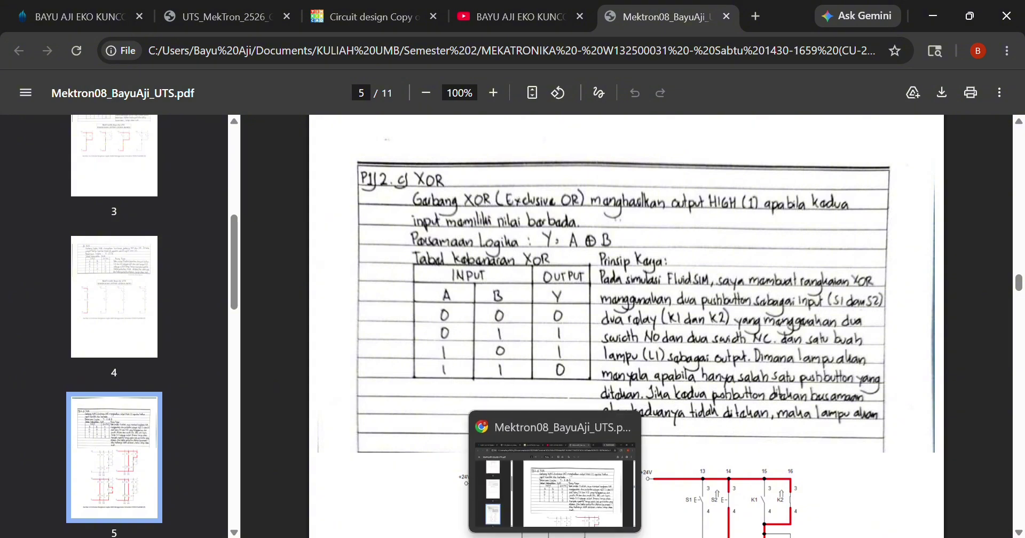
click(555, 537)
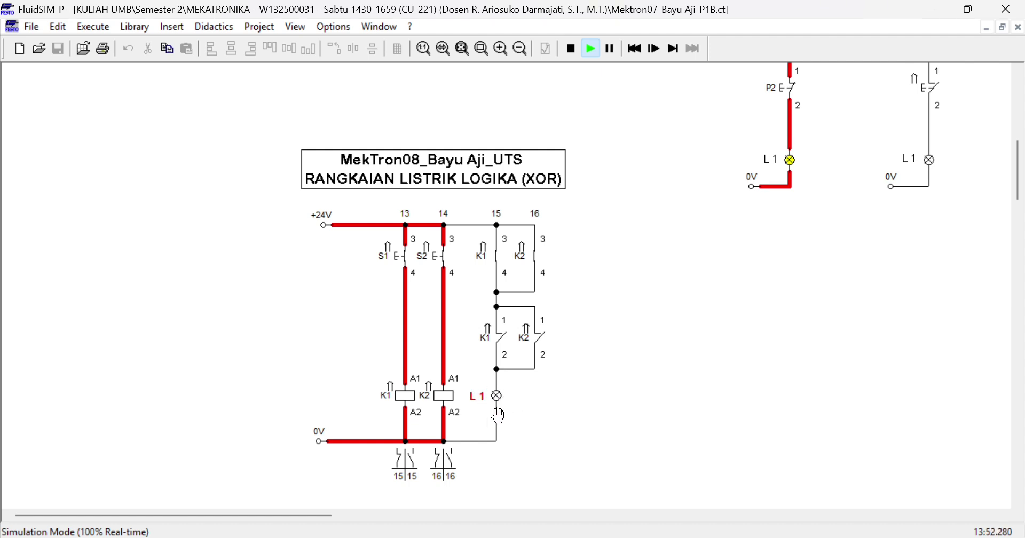
Step: Switch to the exam PDF in the browser and review the last row of the XOR truth table on page 5
mouse_move(590, 537)
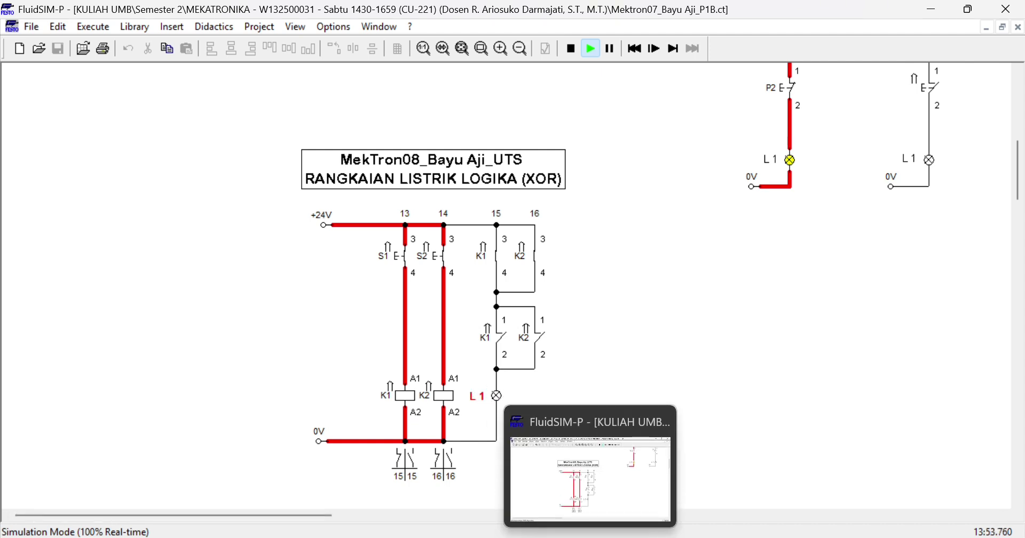
click(607, 495)
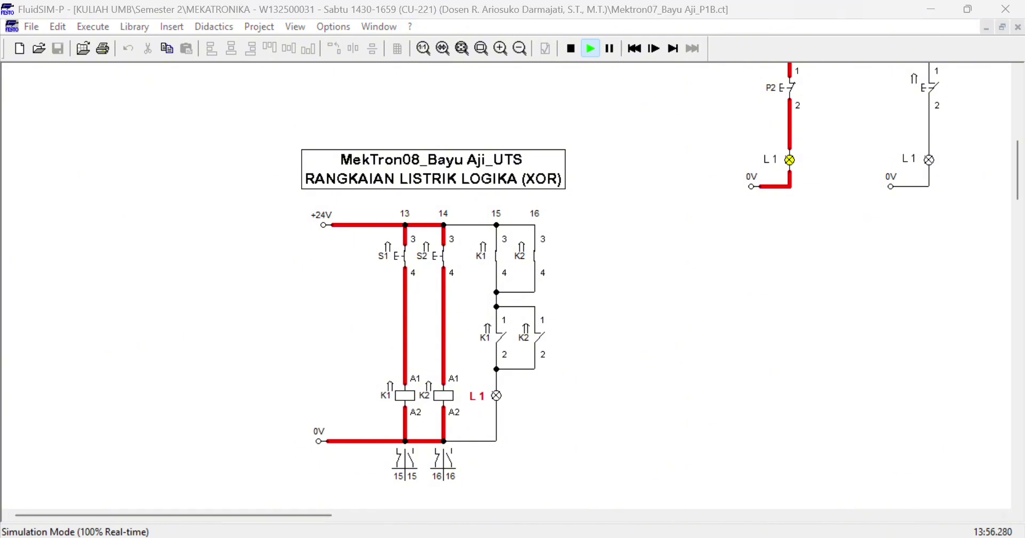
key(alt+Tab)
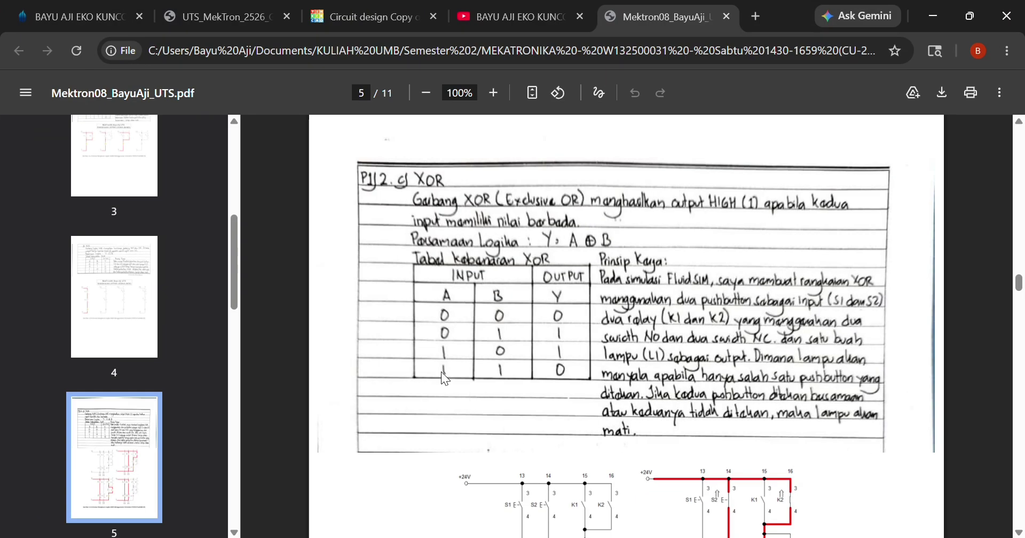
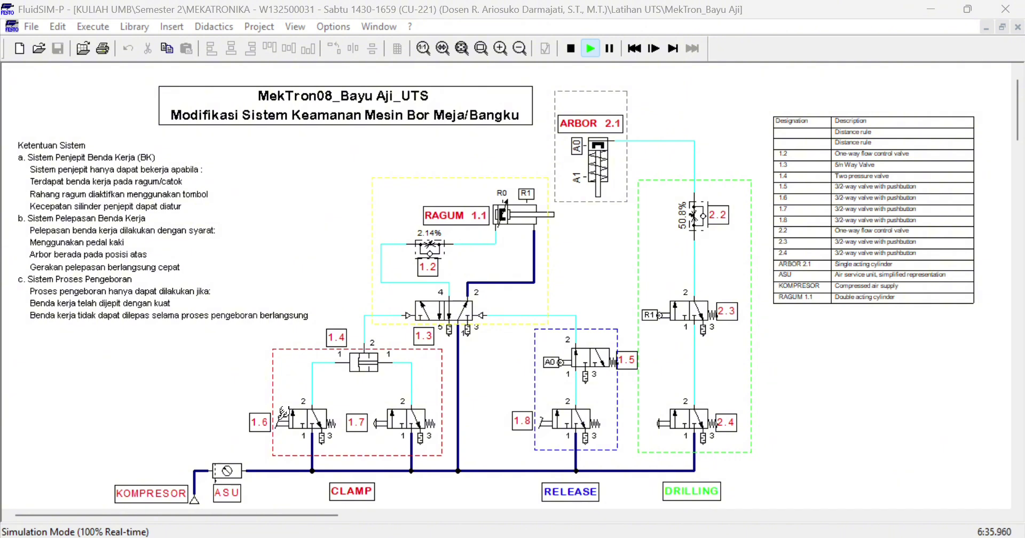
Step: In the FluidSIM drilling machine circuit, actuate valve 1.6 and pushbutton valve 1.7 to extend vise cylinder 1.1 through flow control valve 1.2
drag(283, 414, 300, 406)
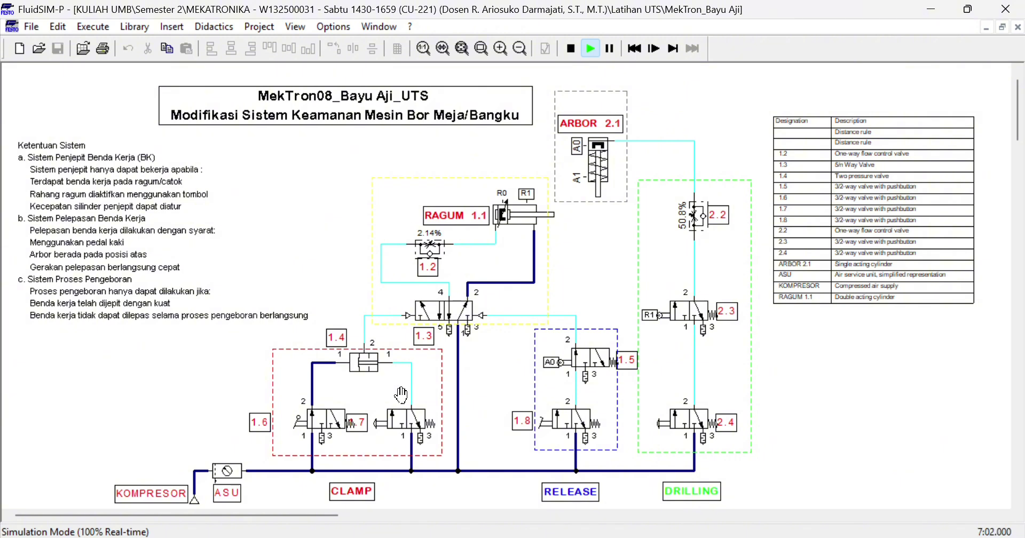
click(390, 414)
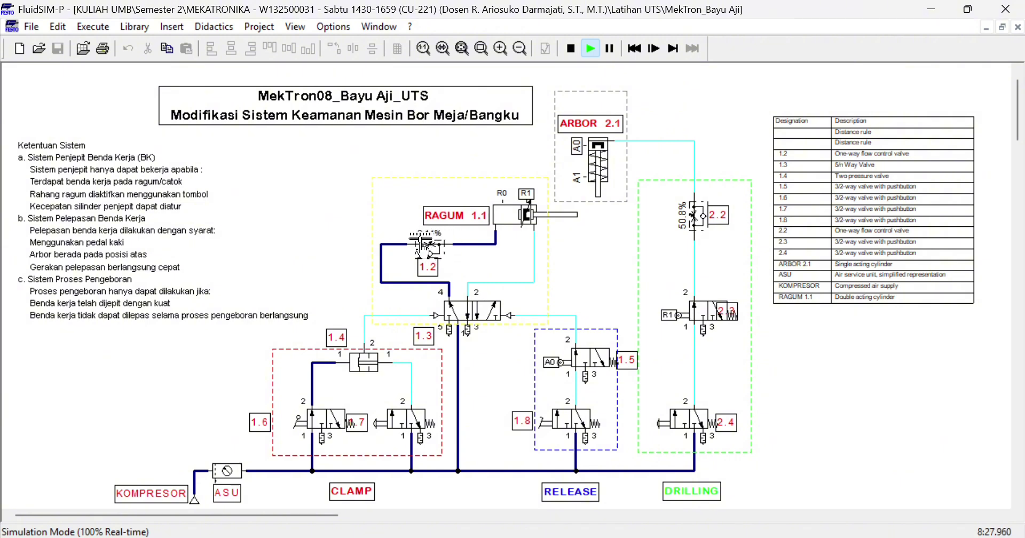
mouse_move(425, 243)
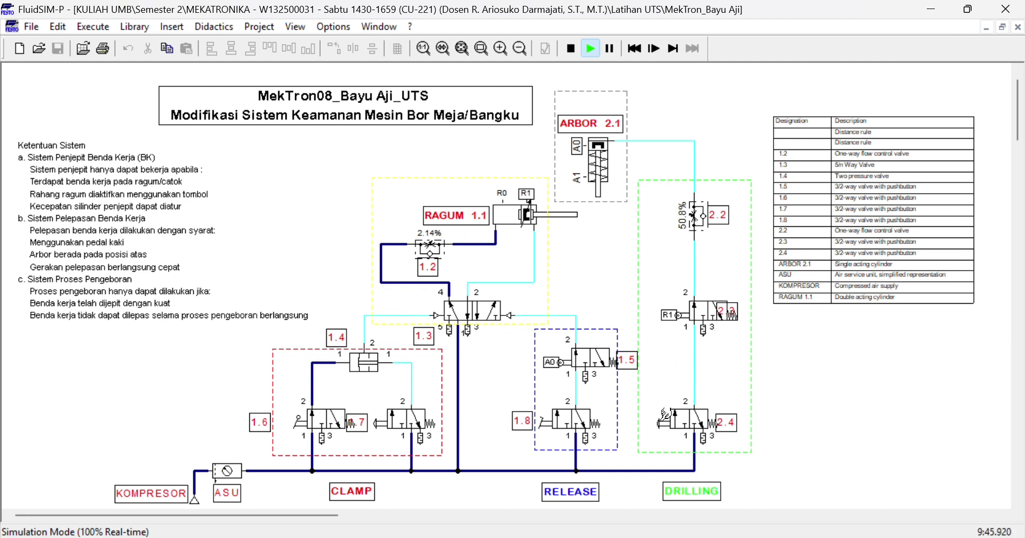
Step: Actuate drilling valve 2.4 to extend arbor cylinder 2.1 while the workpiece is clamped
click(666, 414)
click(665, 417)
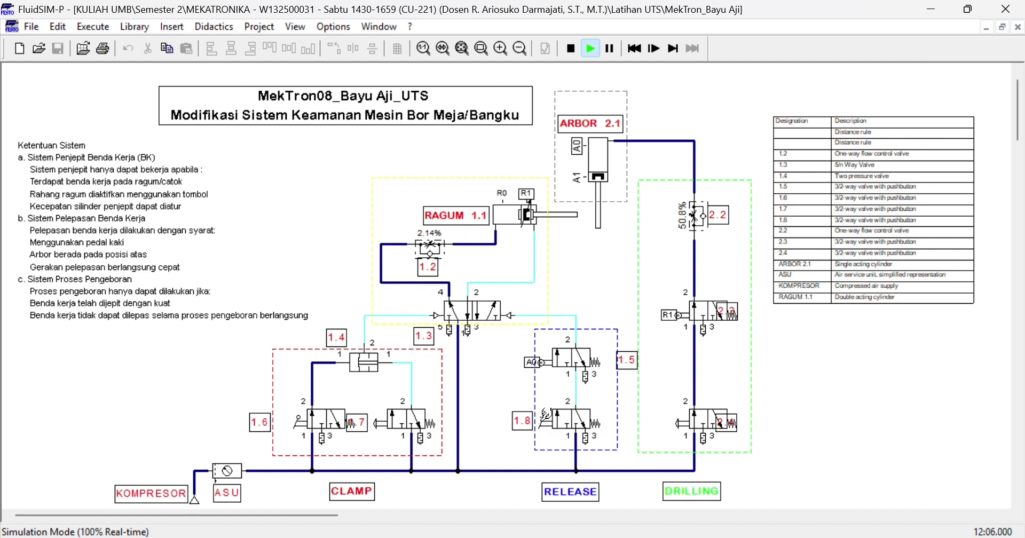
Step: Try to release the vise with foot-pedal valve 1.8 while the arbor is extended, then deactivate valve 2.4 to retract arbor 2.1
click(546, 415)
click(546, 414)
click(546, 415)
click(546, 415)
click(545, 415)
click(546, 415)
click(687, 413)
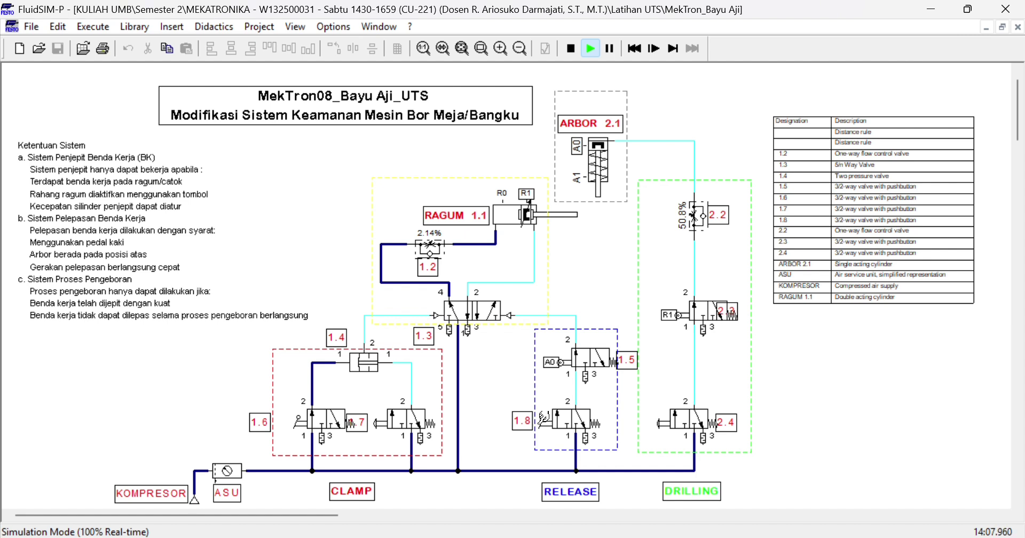
Step: Actuate foot-pedal valve 1.8 to retract vise cylinder 1.1, and reset workpiece valve 1.6
click(544, 418)
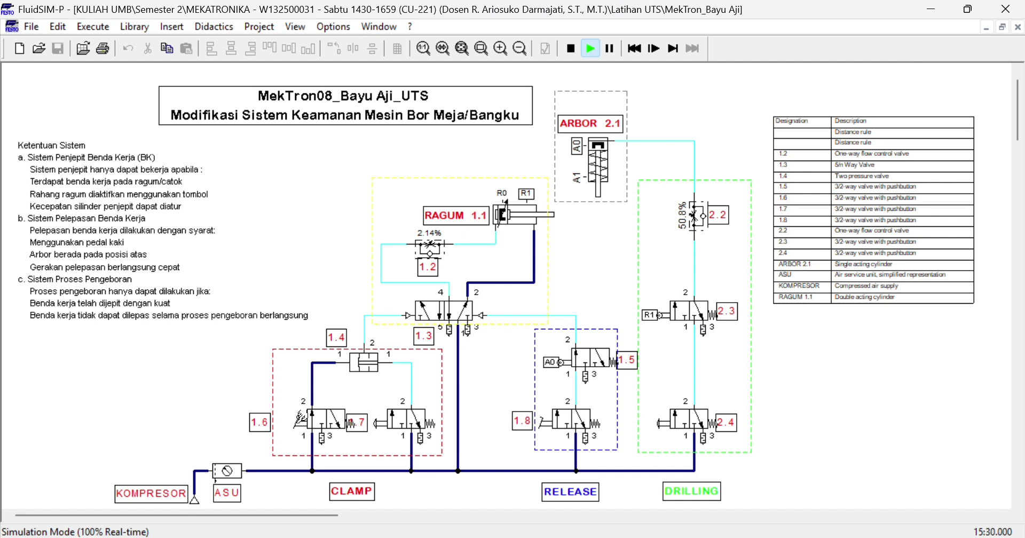
click(300, 417)
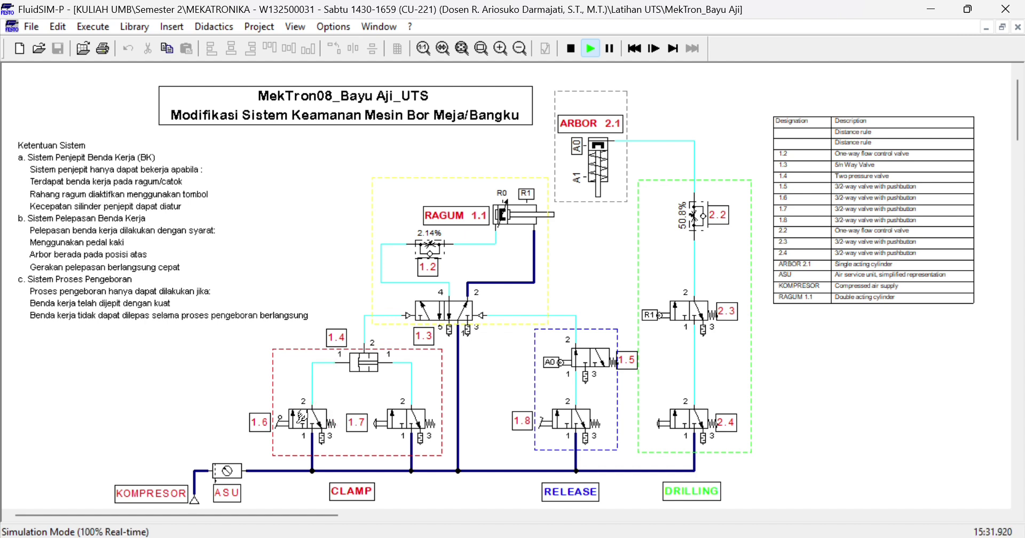